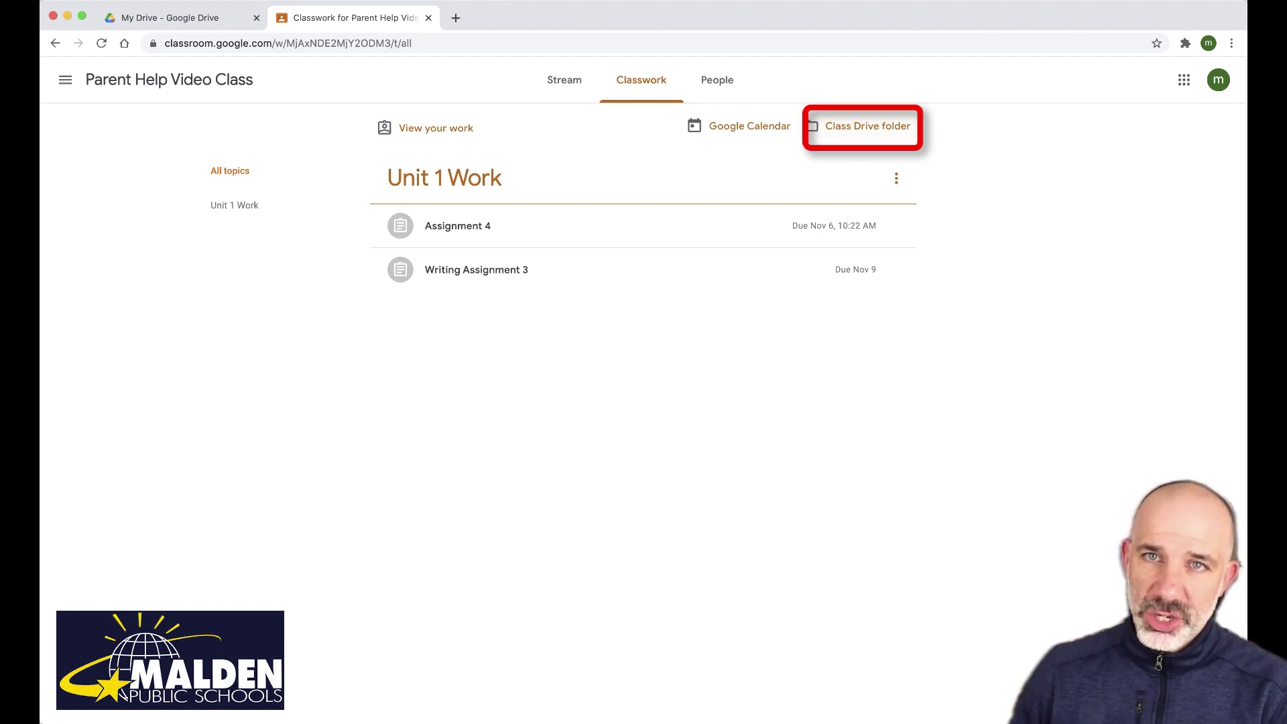
- Open the class Drive folder from Classwork, and reach it again through My Drive, Classroom and Parent Help Video Class
click(867, 126)
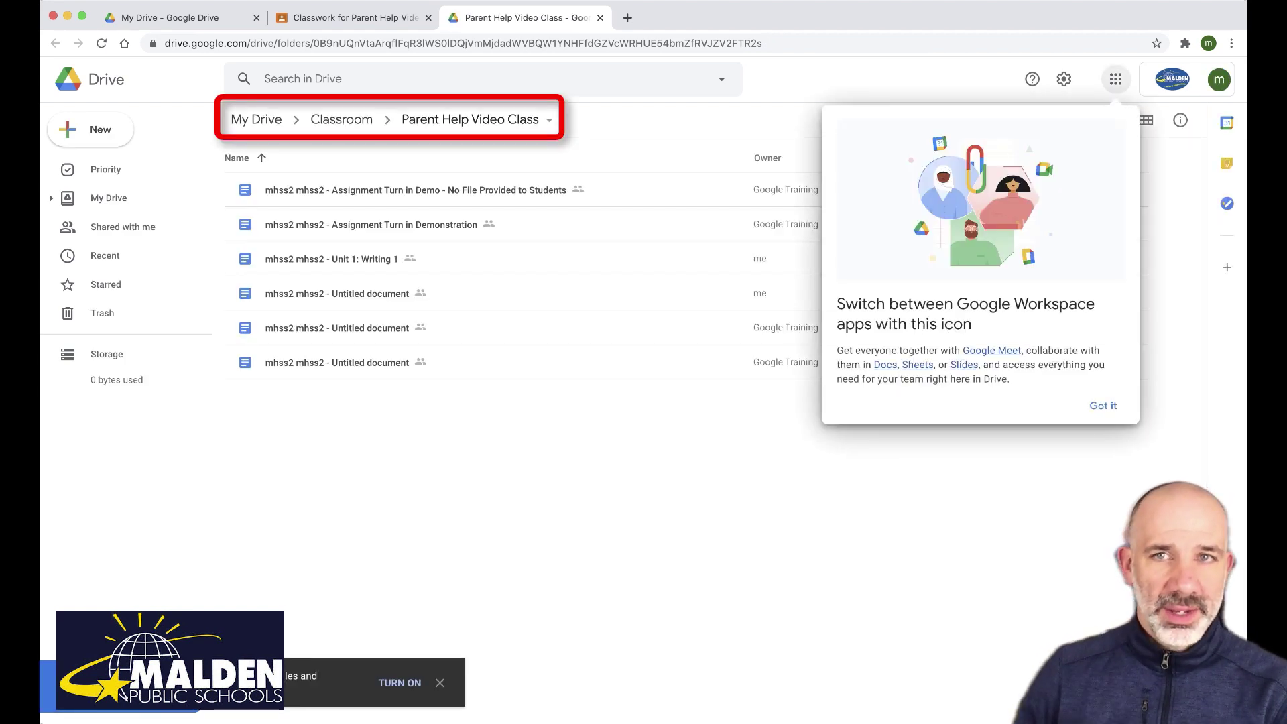
click(1103, 406)
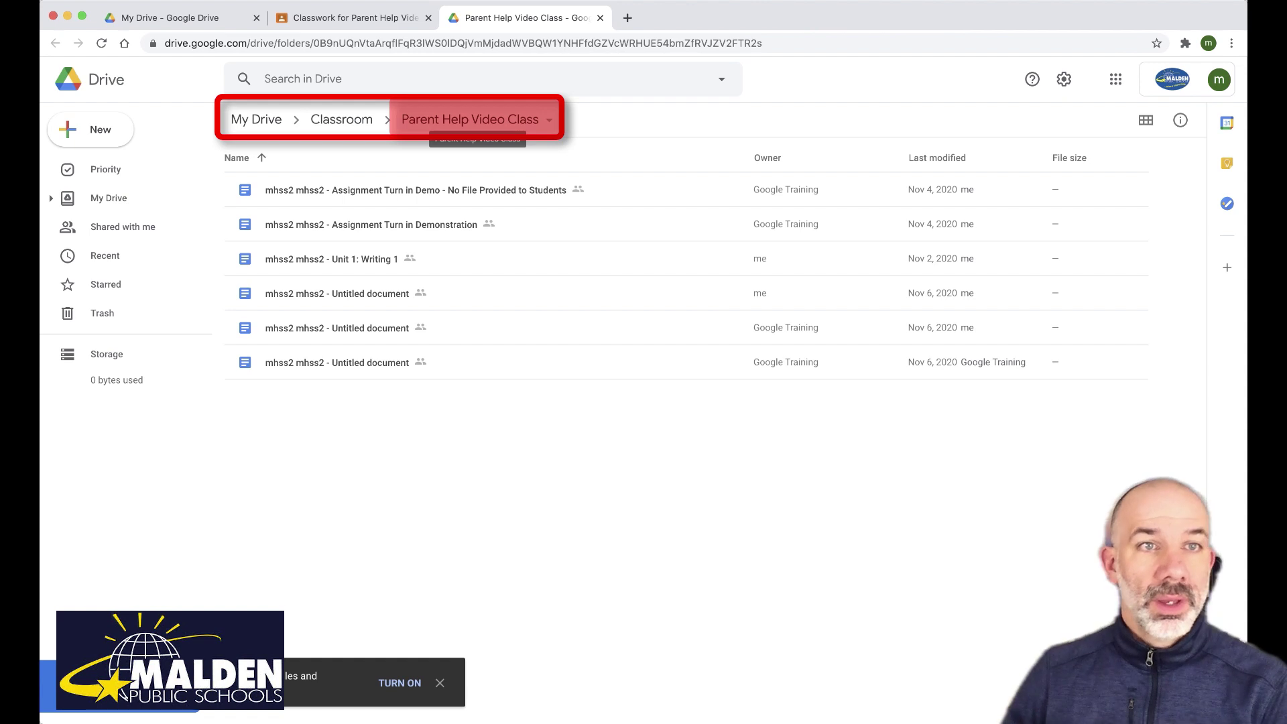
click(109, 197)
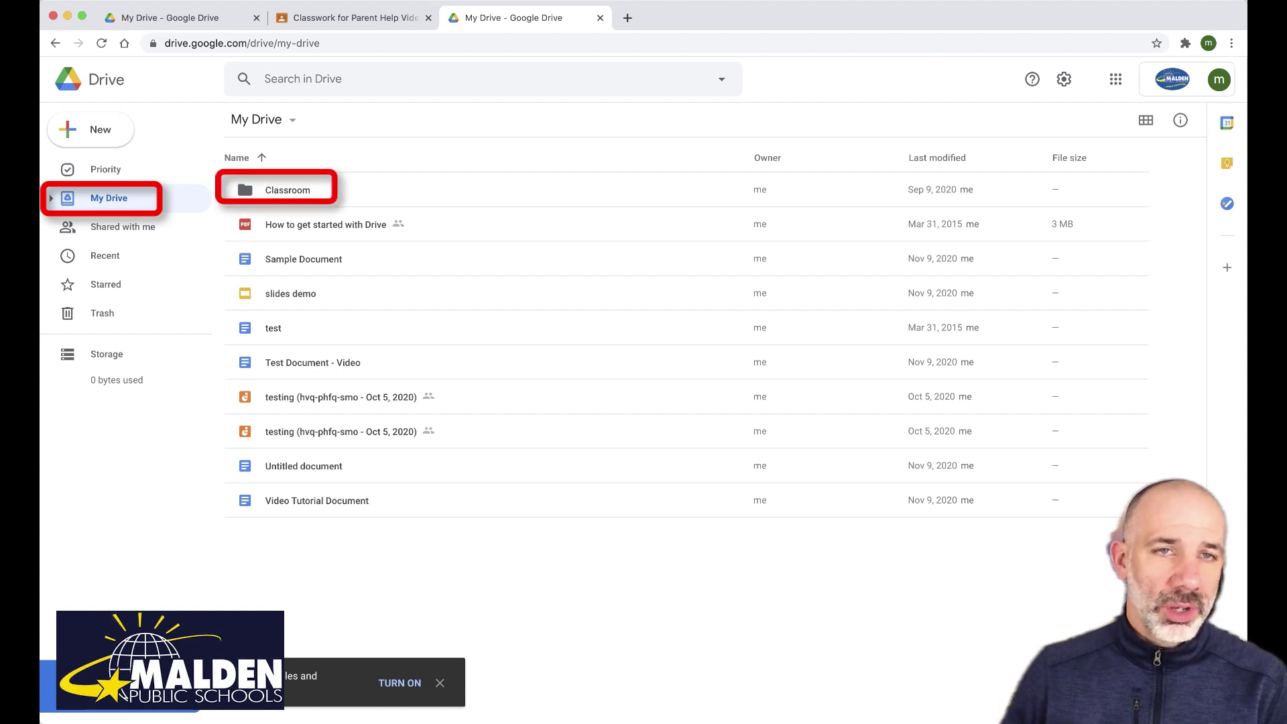
double_click(287, 190)
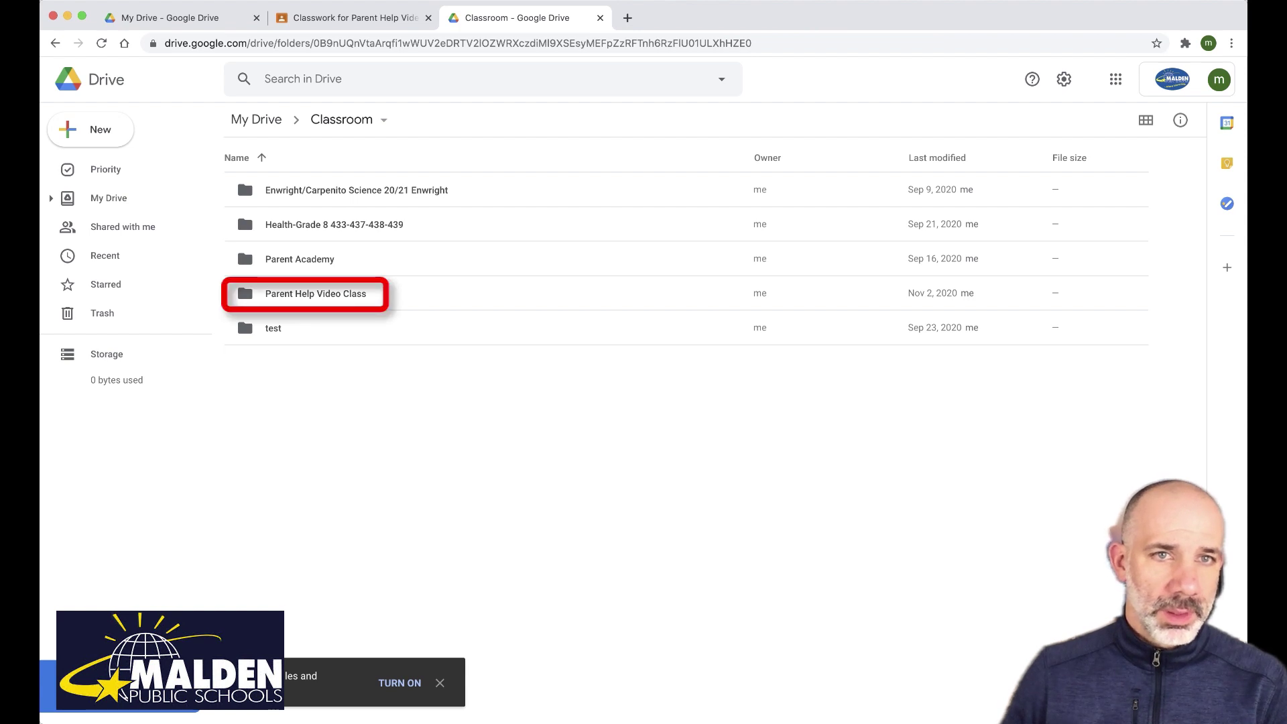
double_click(315, 293)
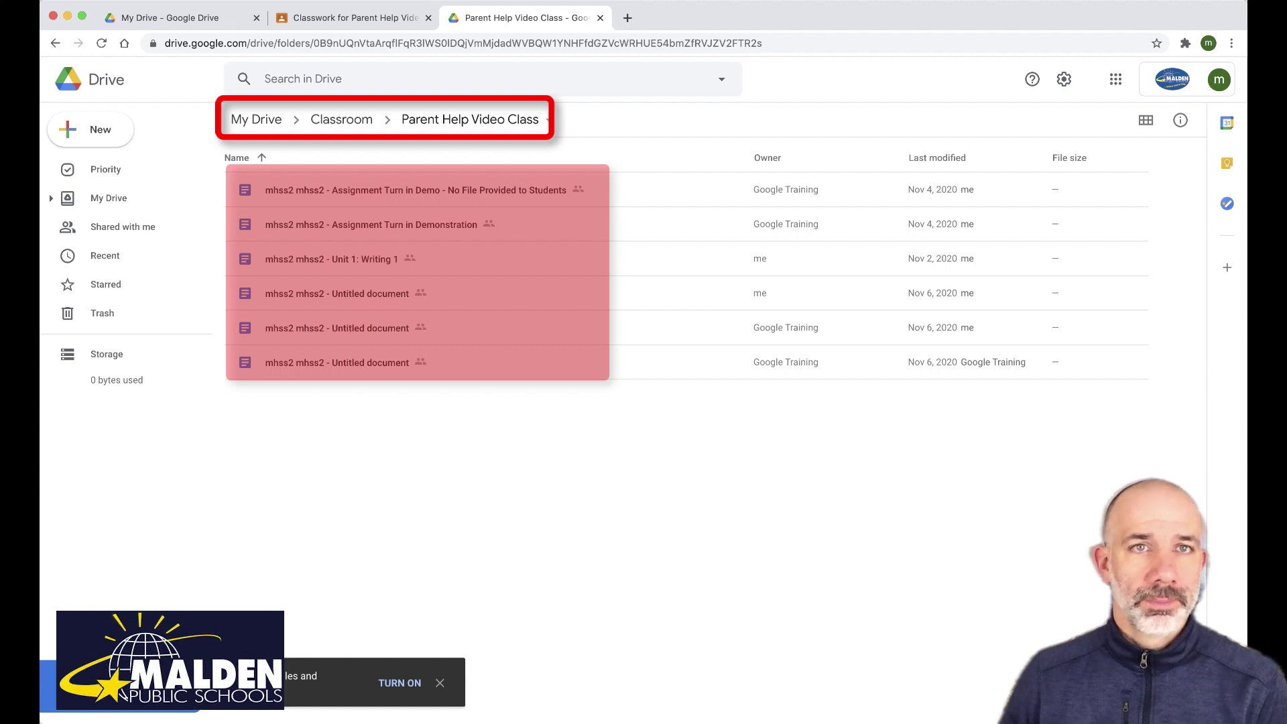
- Create a new blank Google Docs document in My Drive
key(ctrl+shift+Tab)
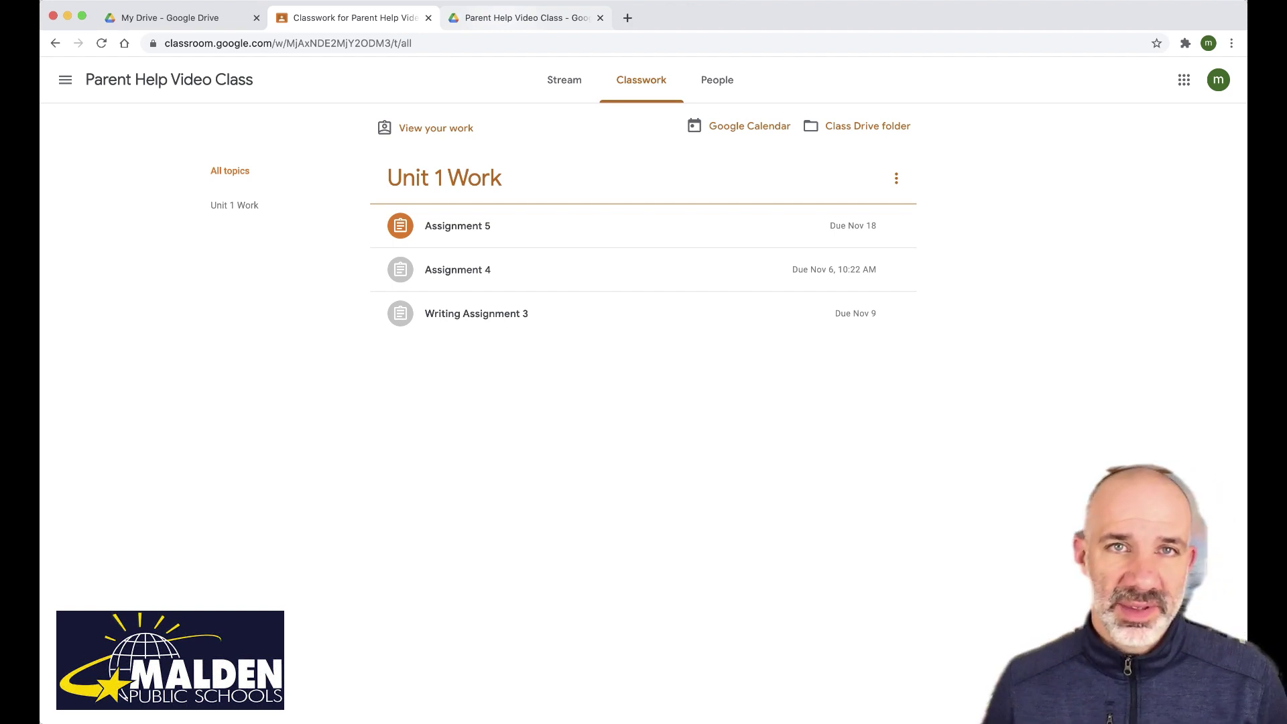
key(ctrl+Tab)
click(109, 198)
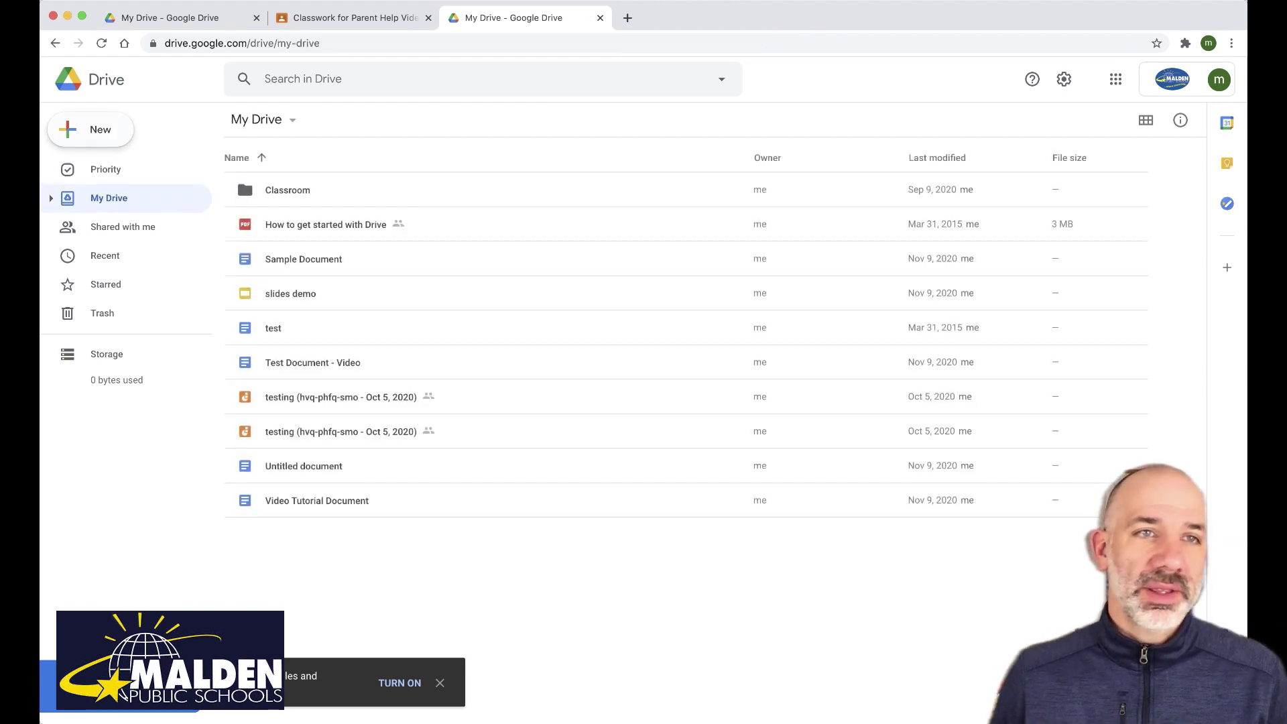
click(90, 129)
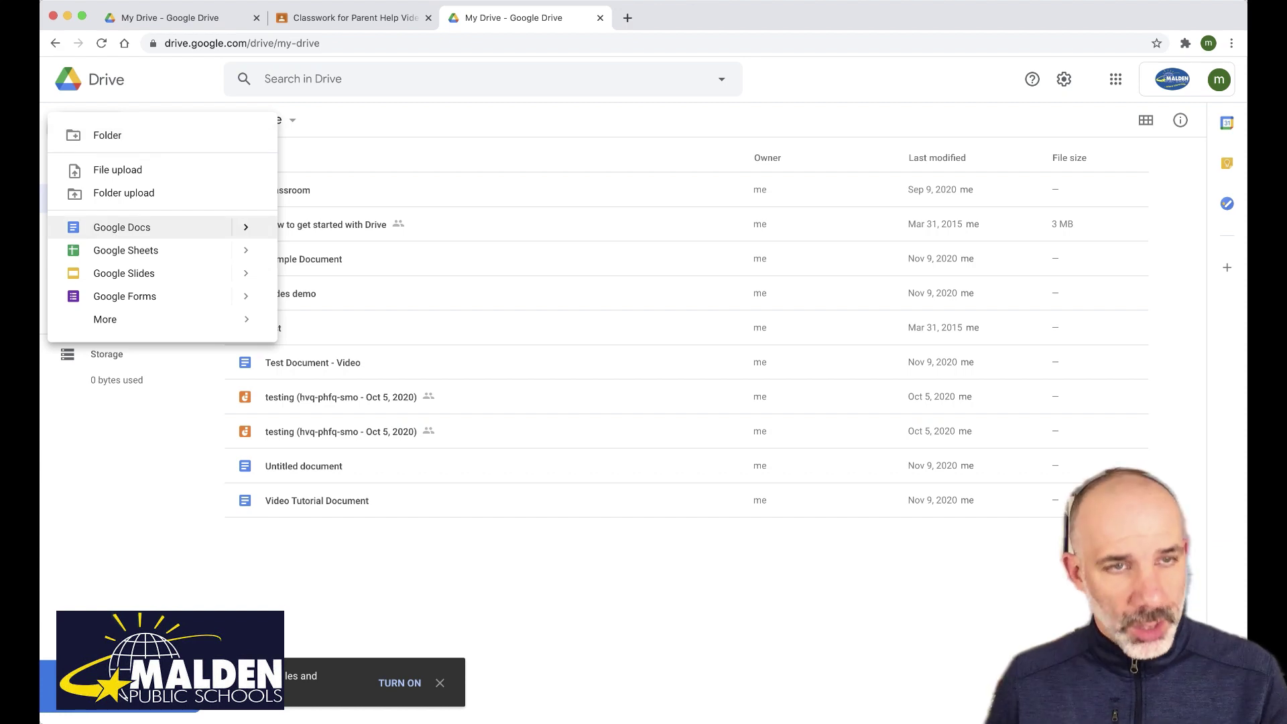
click(122, 227)
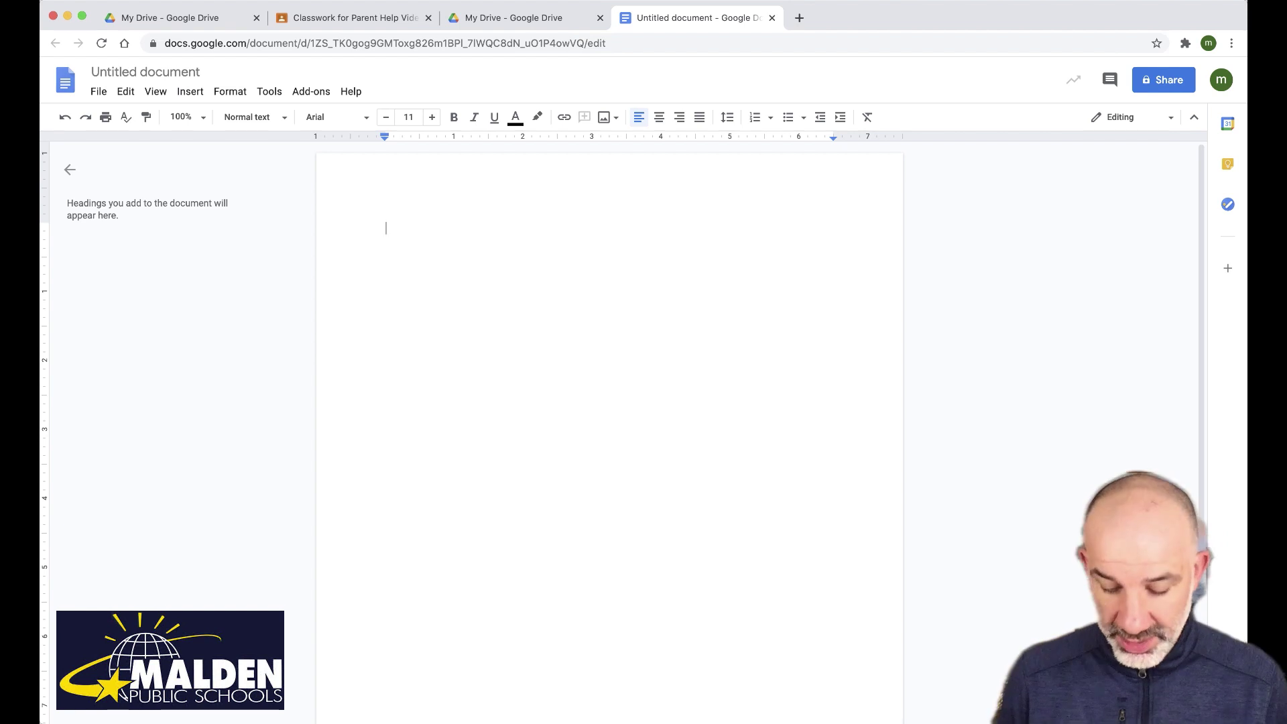
- Write "Here is my document that will be saved in Drive & turned in via Google Classroom" in the document body
text(Here is my )
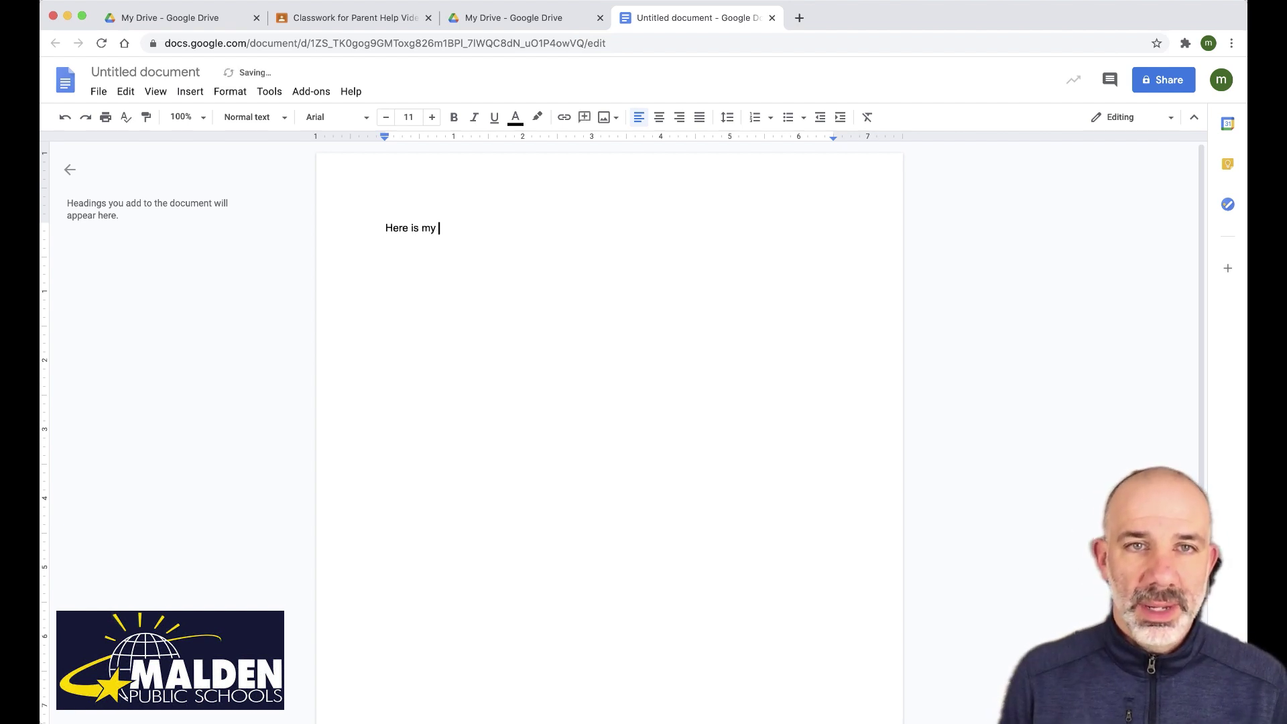
text(document th)
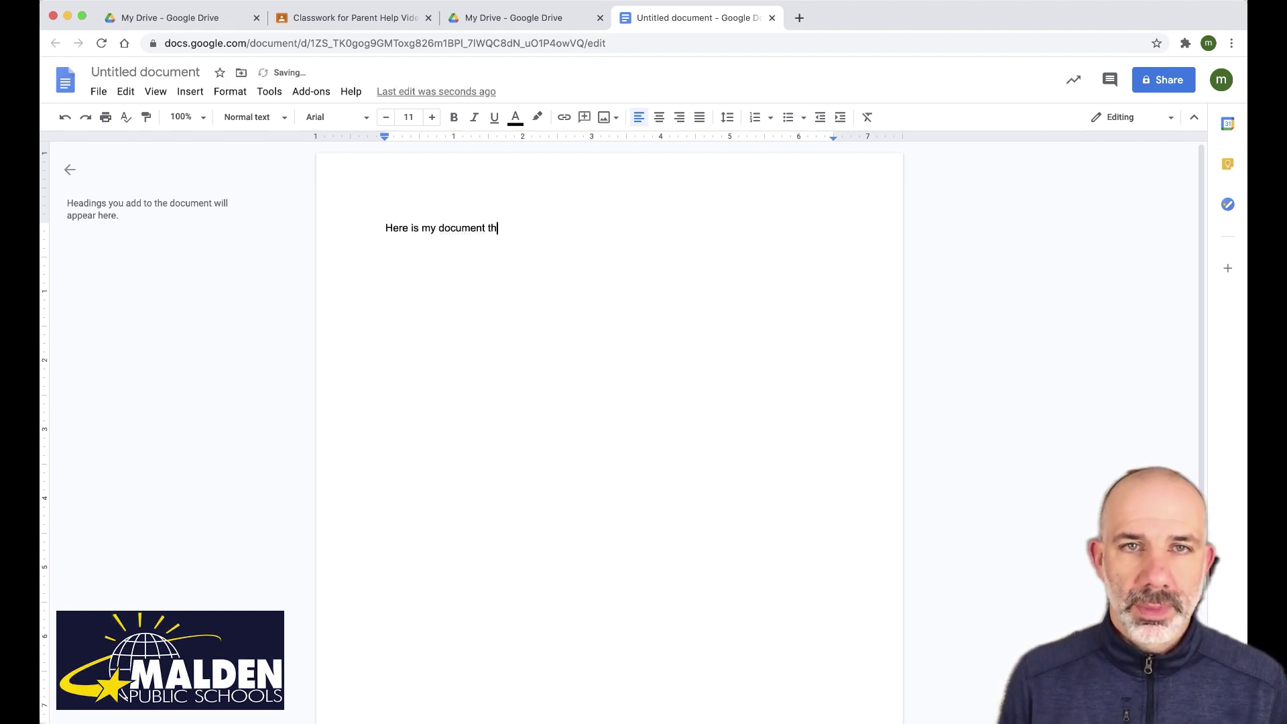
text(at will be save)
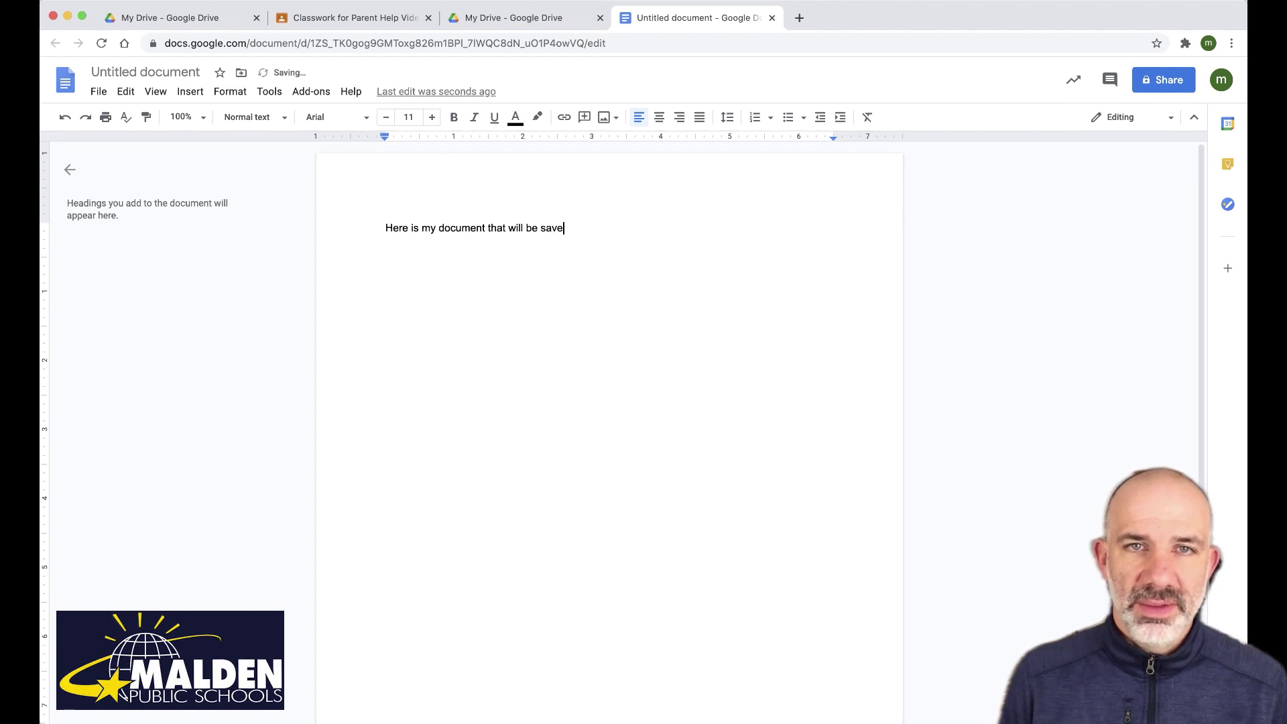
text(d in Drive & turned )
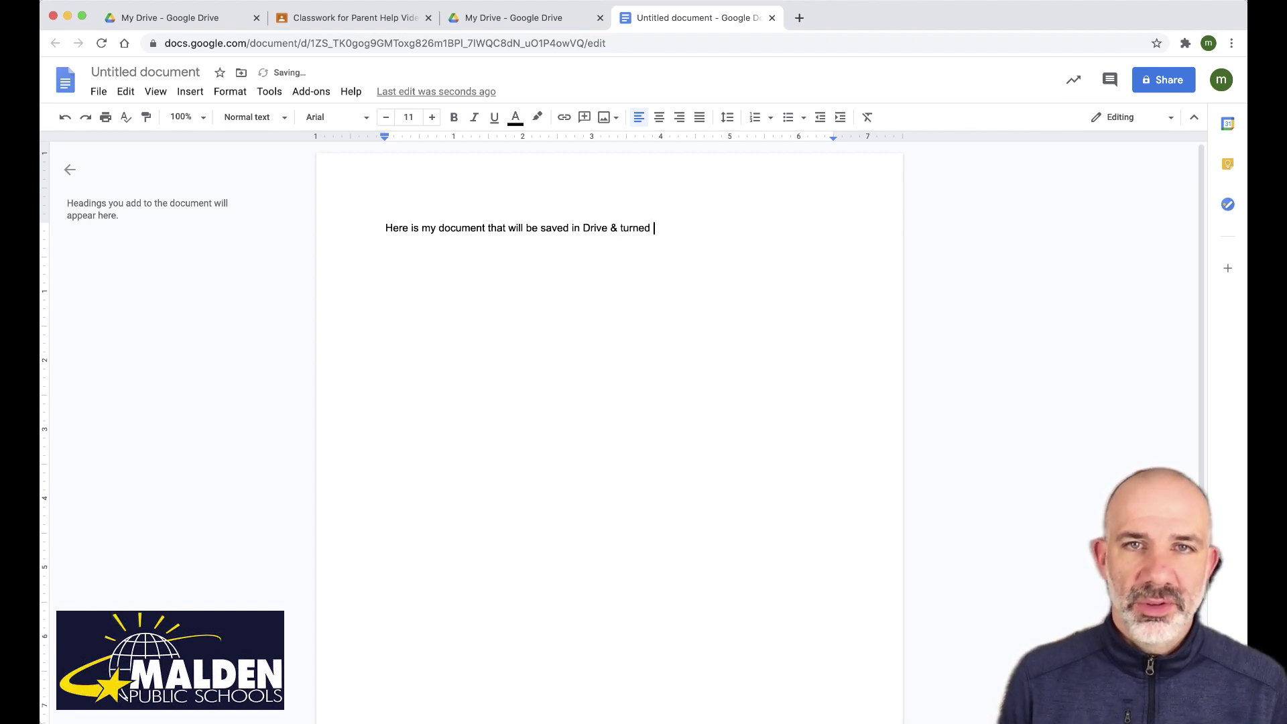
text(in via Google C)
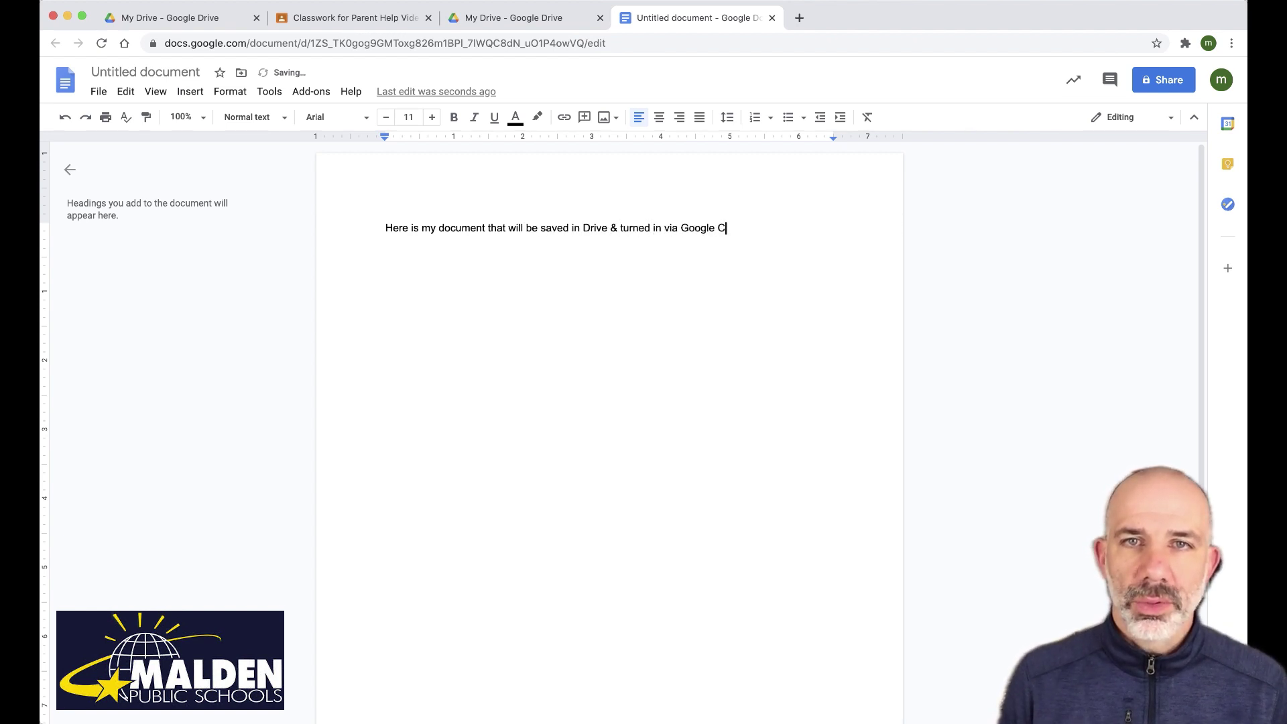
text(lassroom)
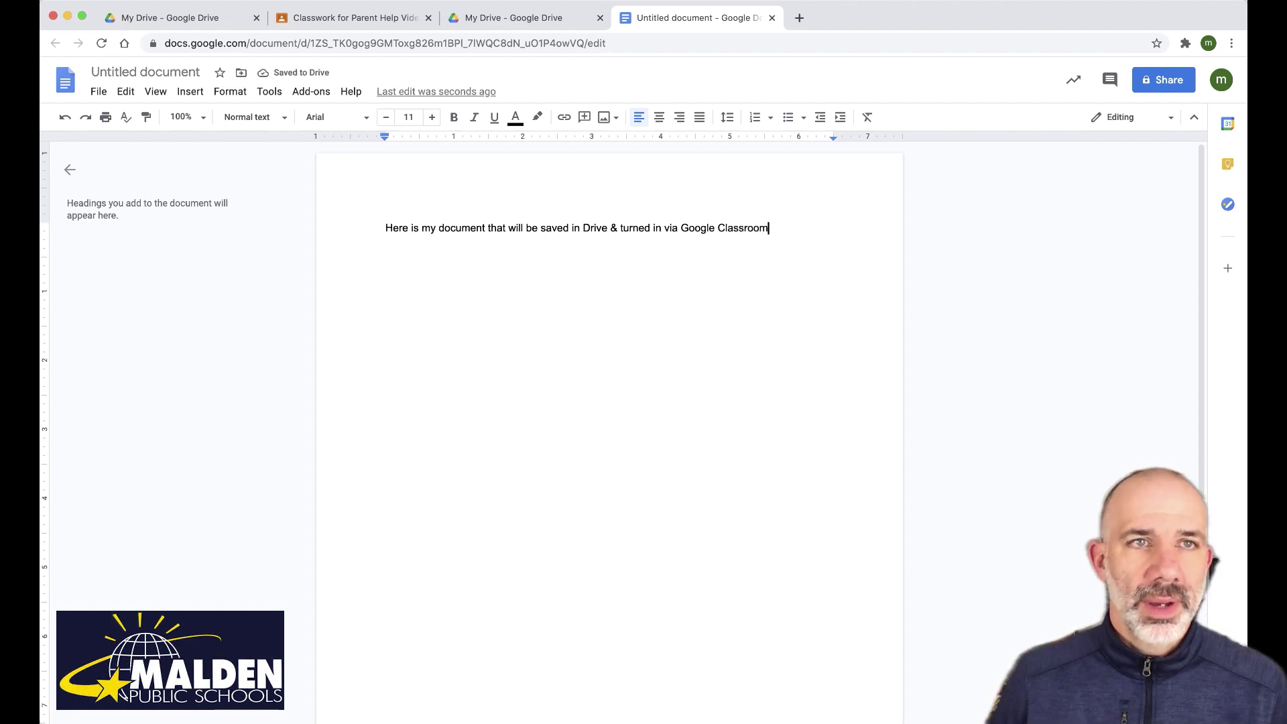
- Name the document "Assignment 5 Writing"
click(146, 72)
text(Assignmet 4)
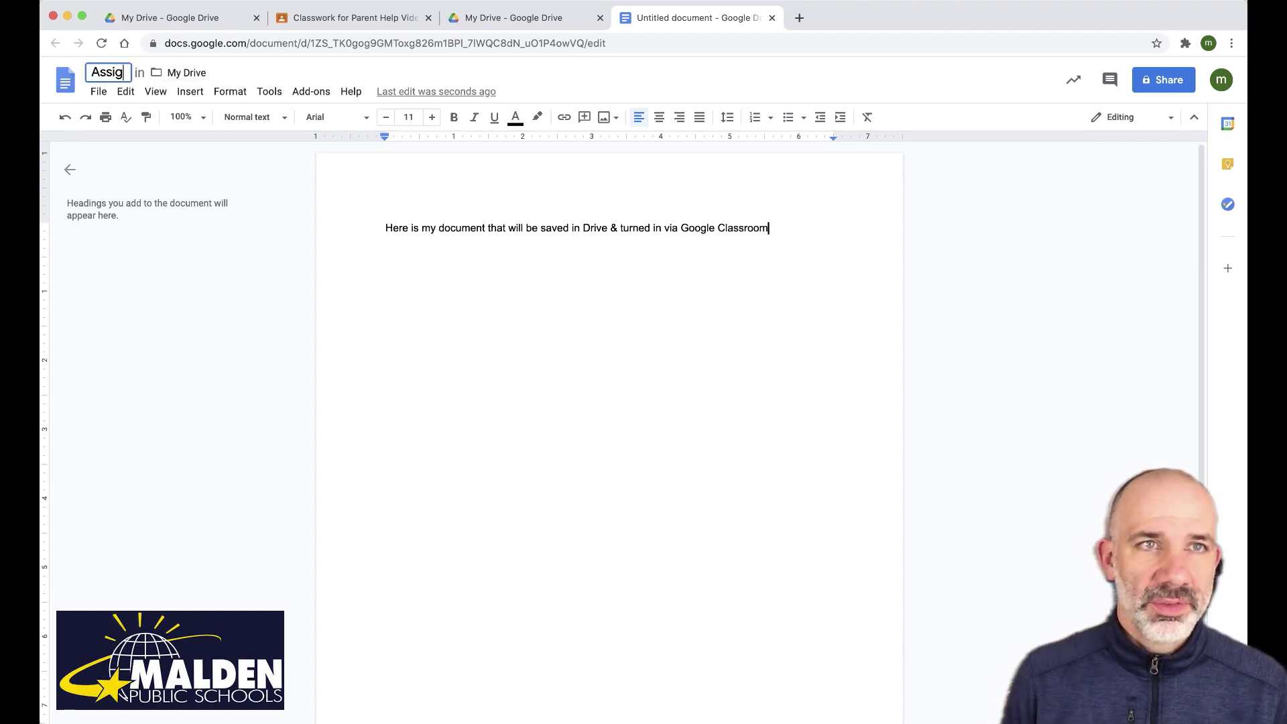
key(BackSpace)
key(BackSpace)
key(BackSpace)
text(nt)
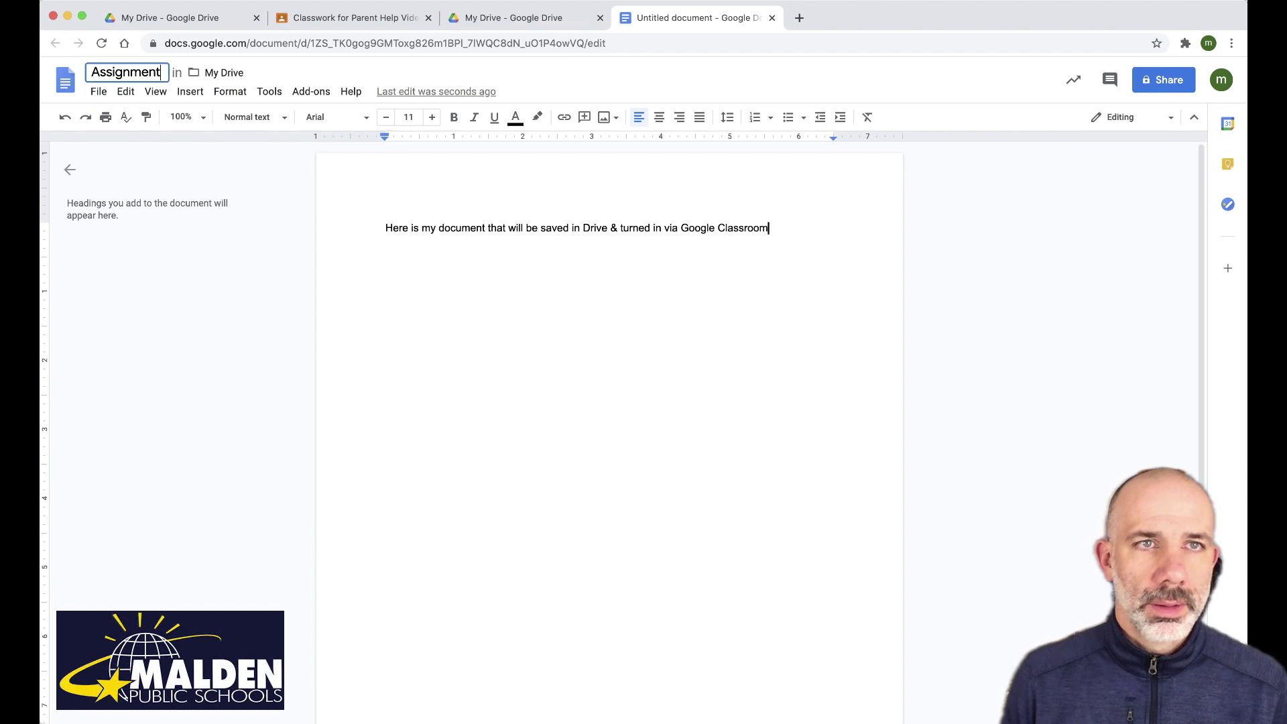
text( 45)
key(BackSpace)
key(BackSpace)
key(BackSpace)
text(5 Writing)
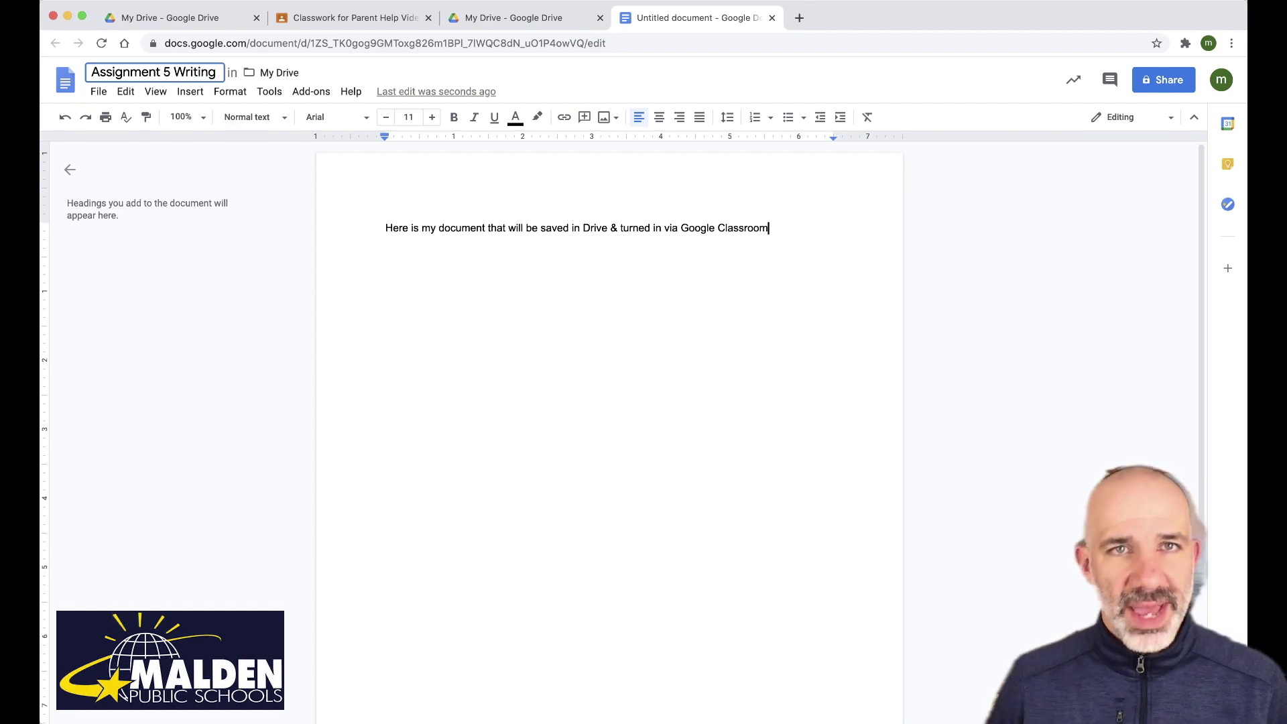
click(465, 229)
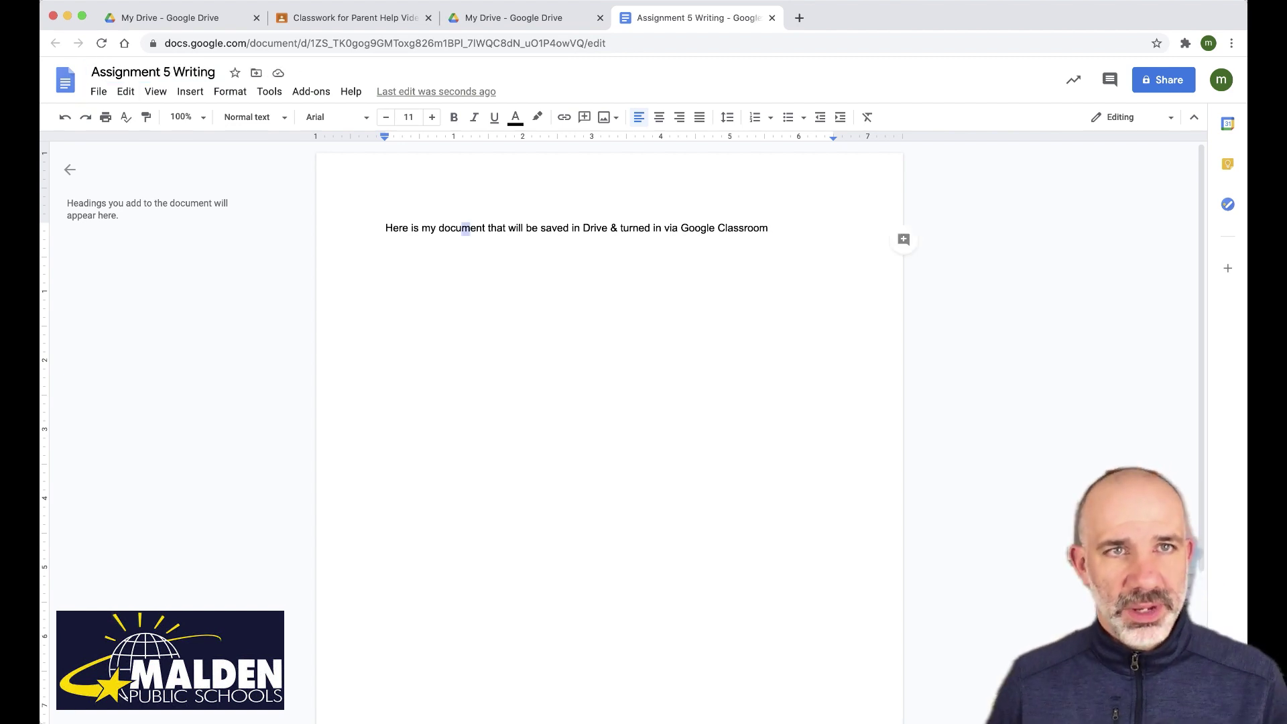
- Switch back to Google Drive and check the recent files for the new document
click(513, 17)
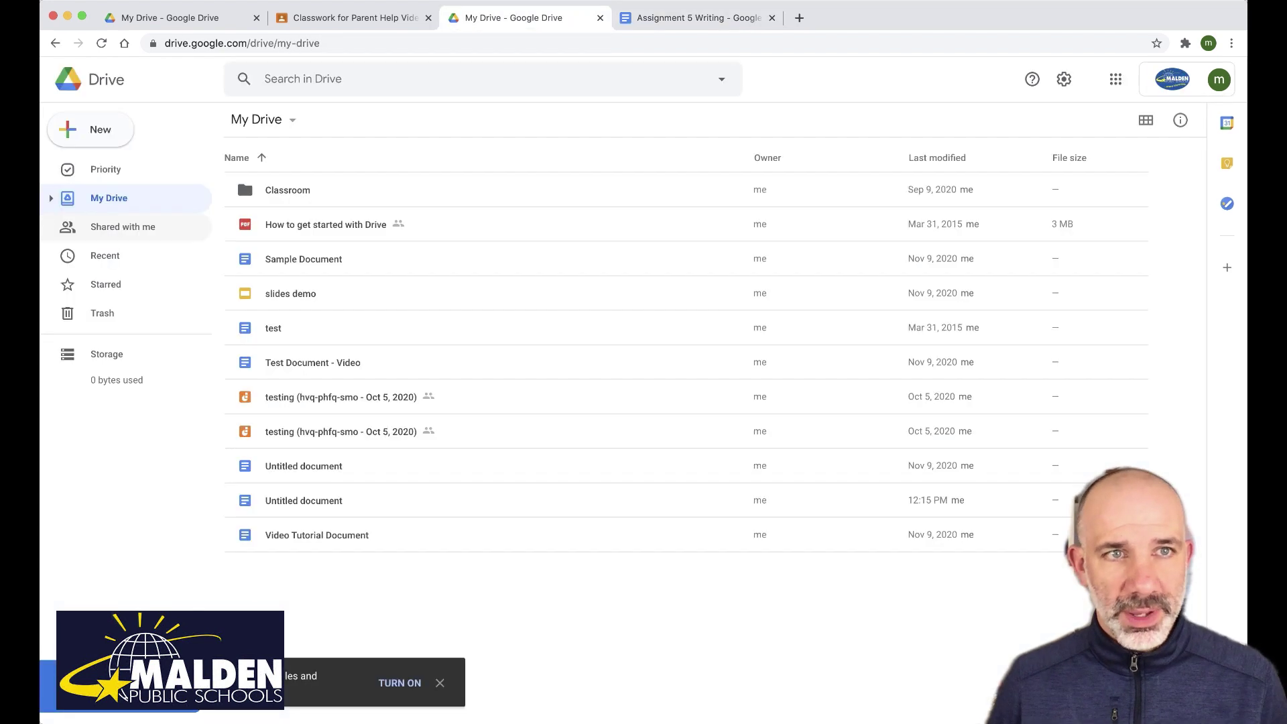
click(105, 255)
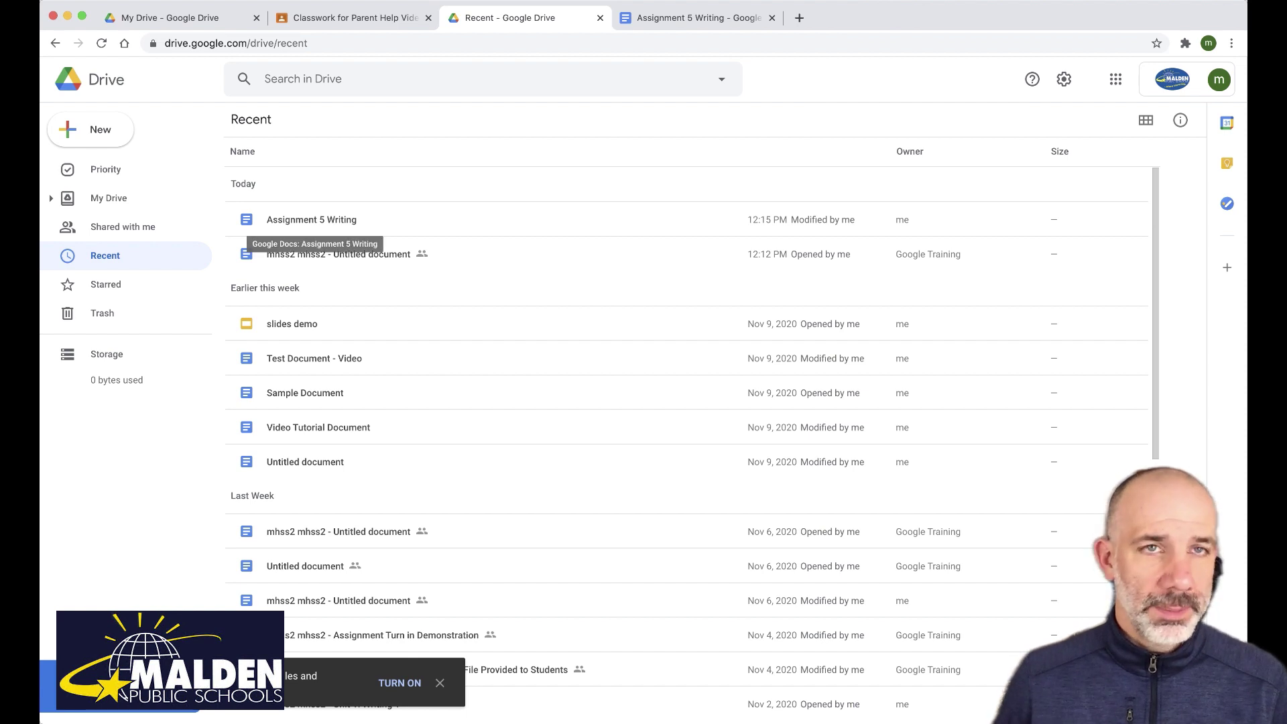
- Switch to Google Classroom and open the full details of Assignment 5 under Unit 1 Work
click(348, 17)
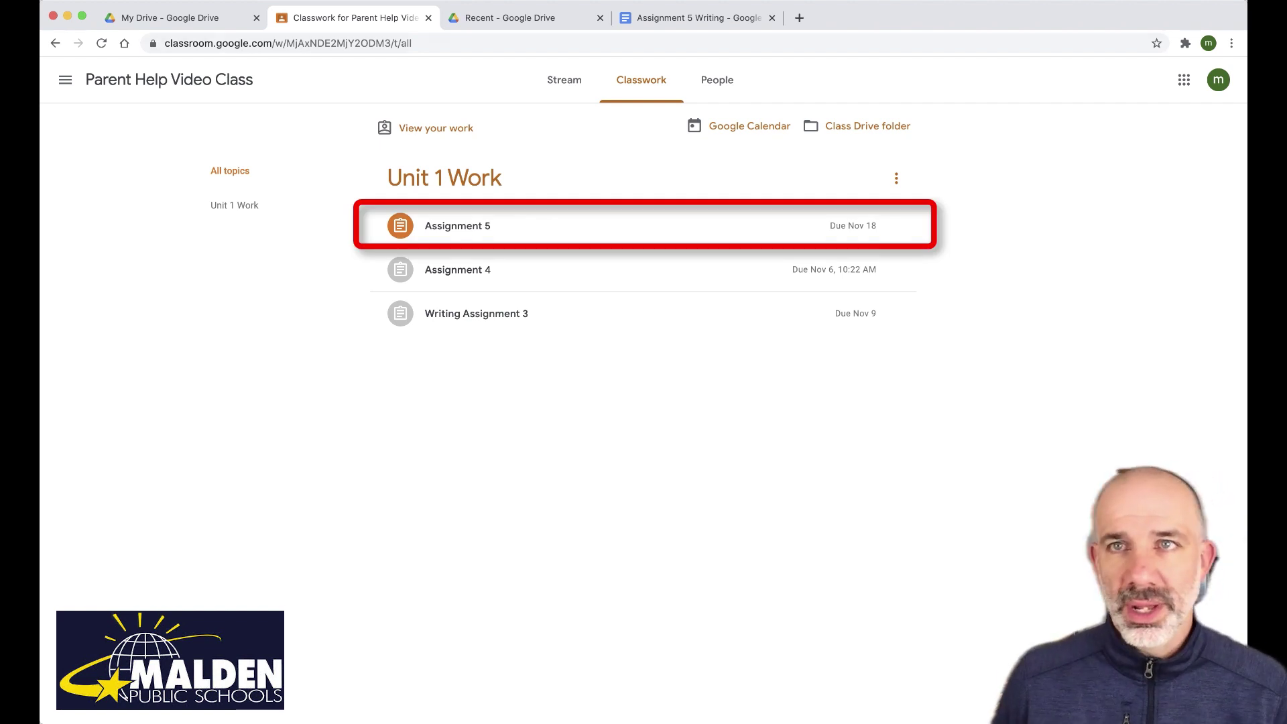
click(458, 226)
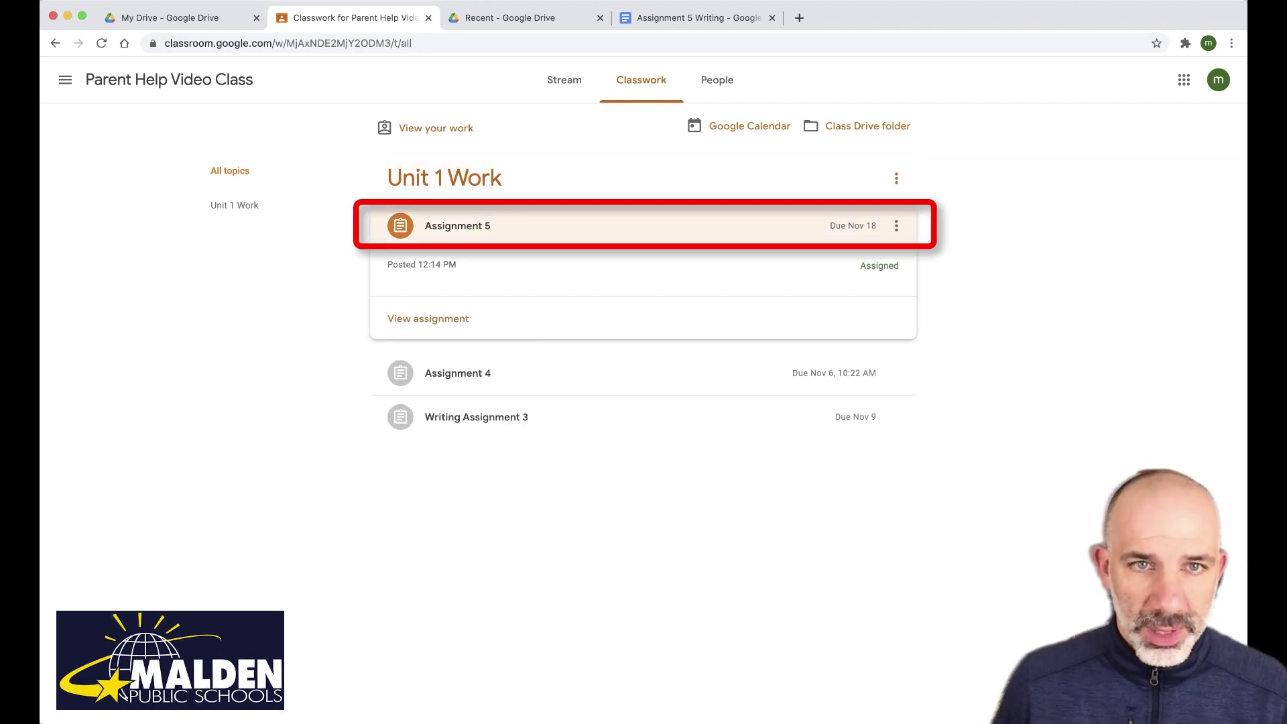
click(428, 318)
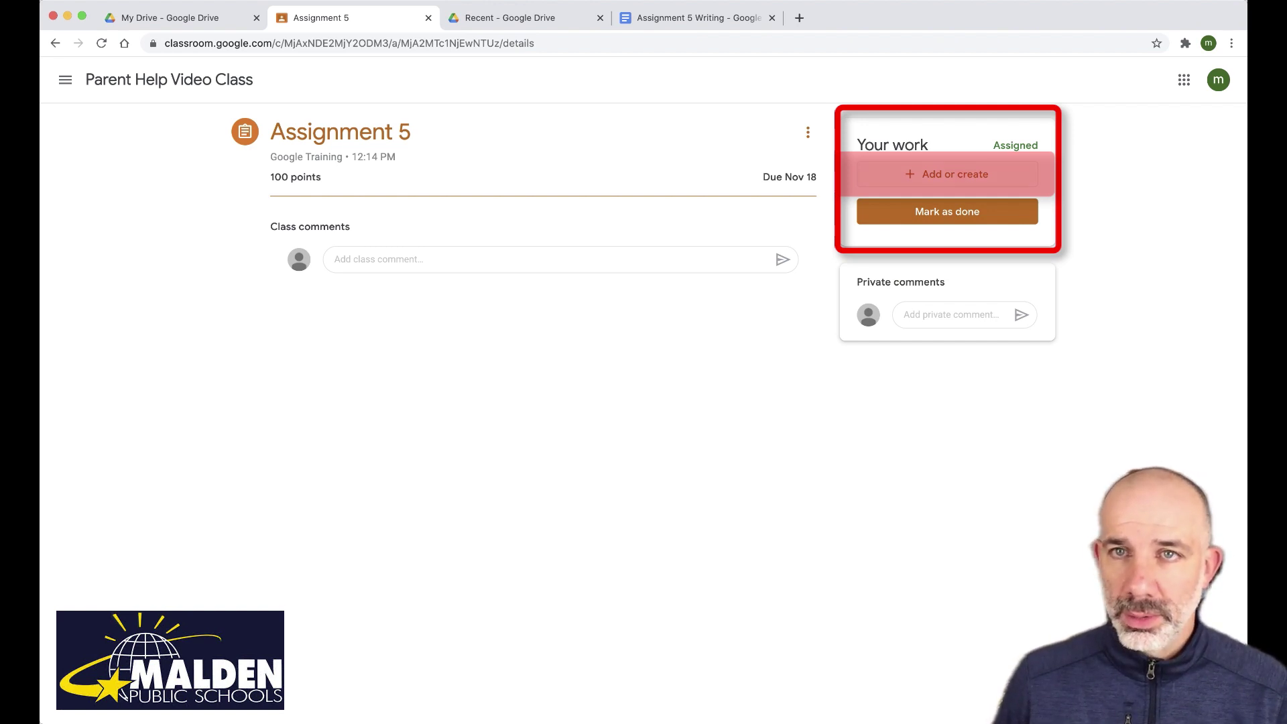
- Attach the Assignment 5 Writing document from Google Drive to the assignment and turn in the work
click(947, 175)
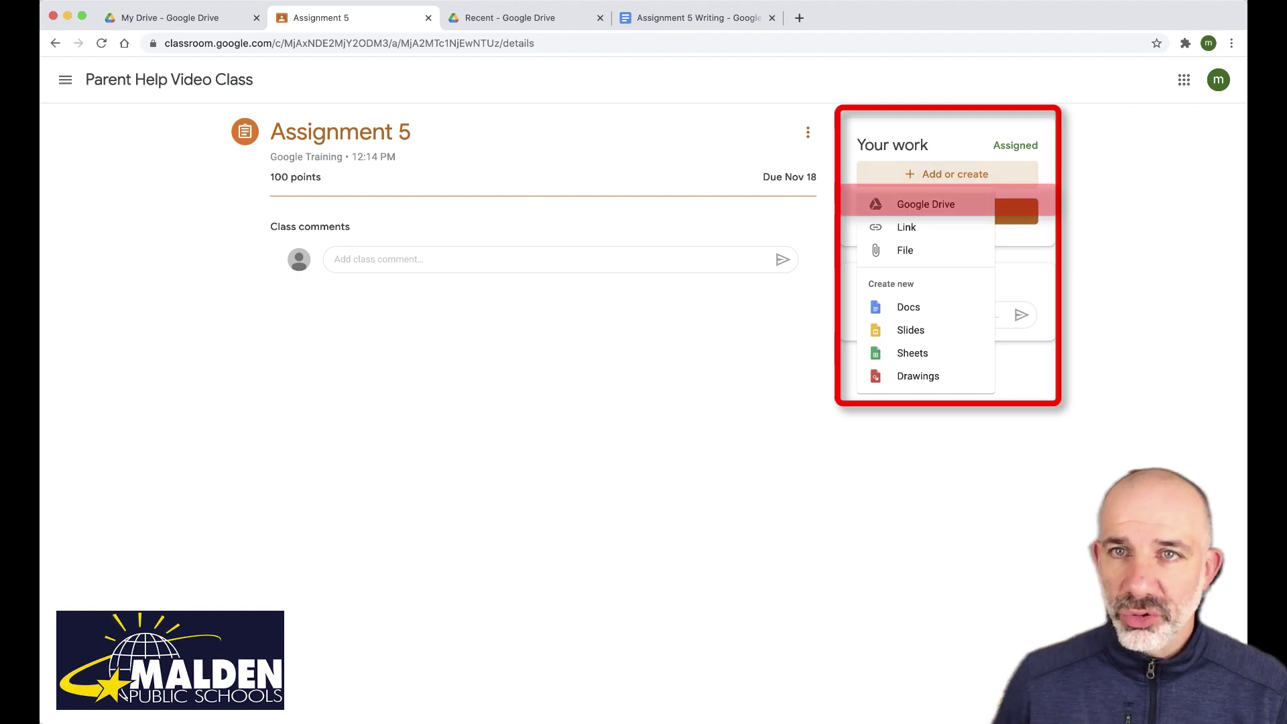
click(925, 204)
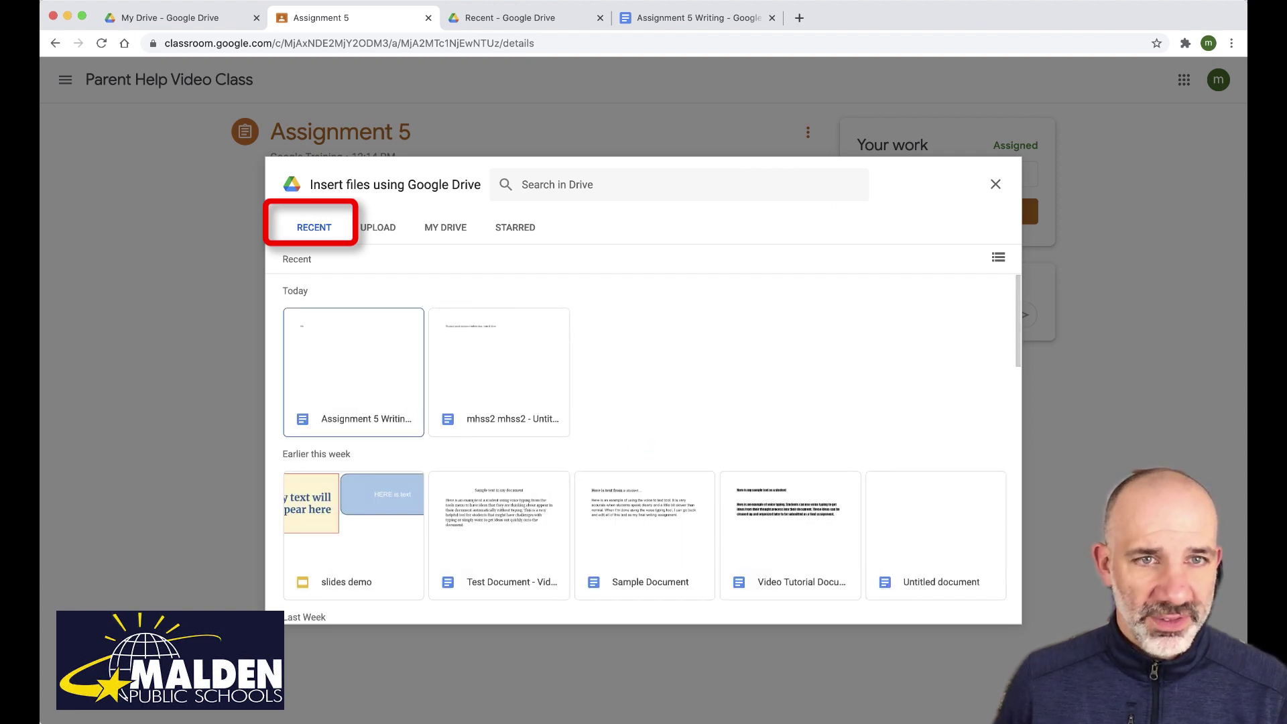
click(353, 372)
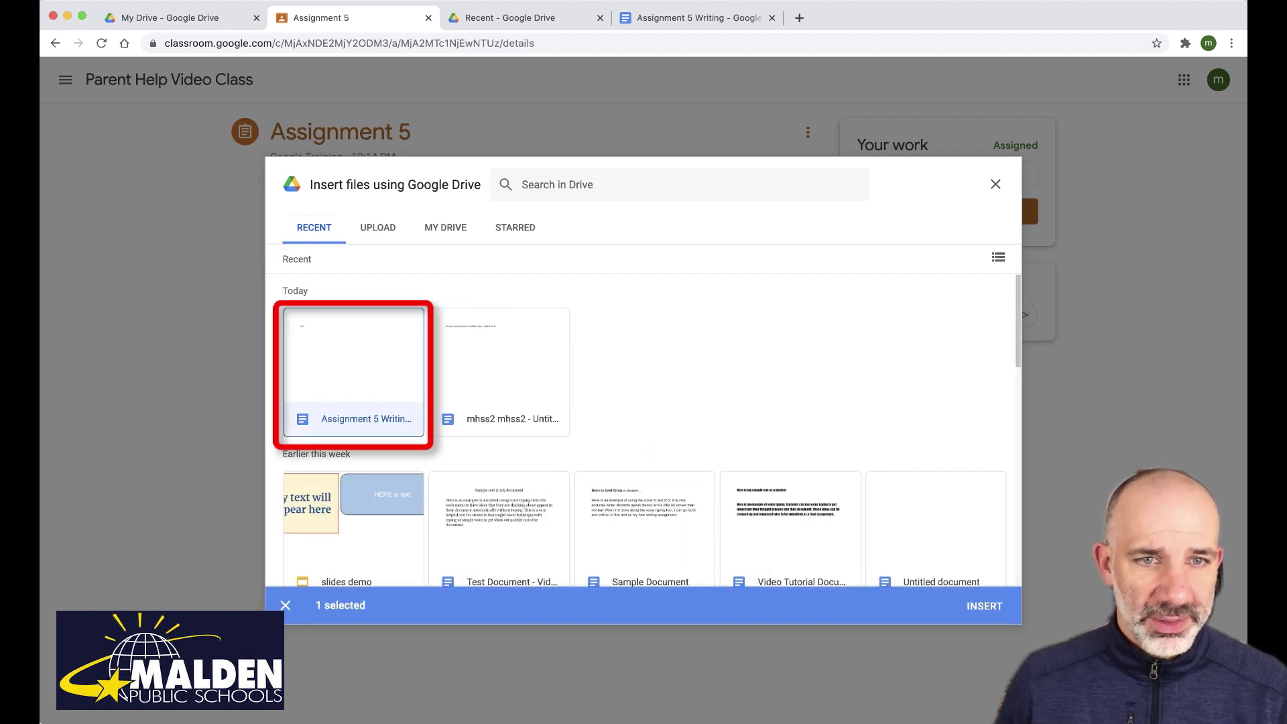
click(984, 606)
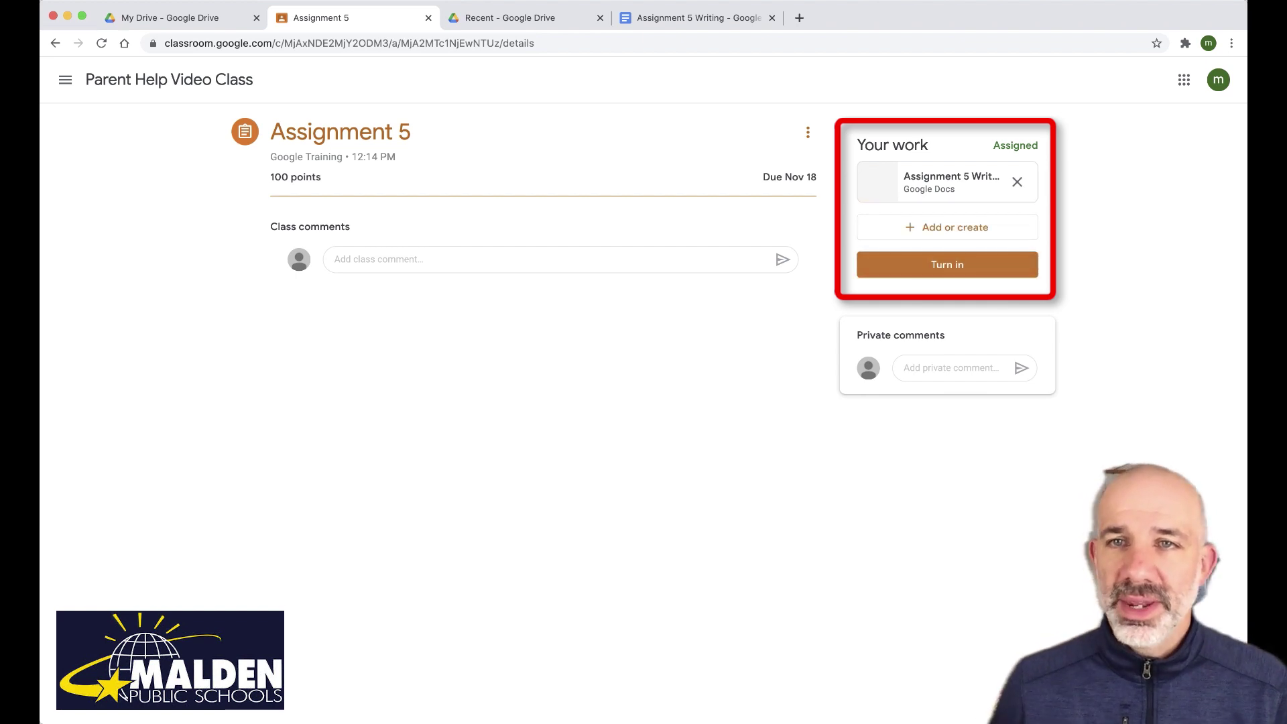
click(947, 264)
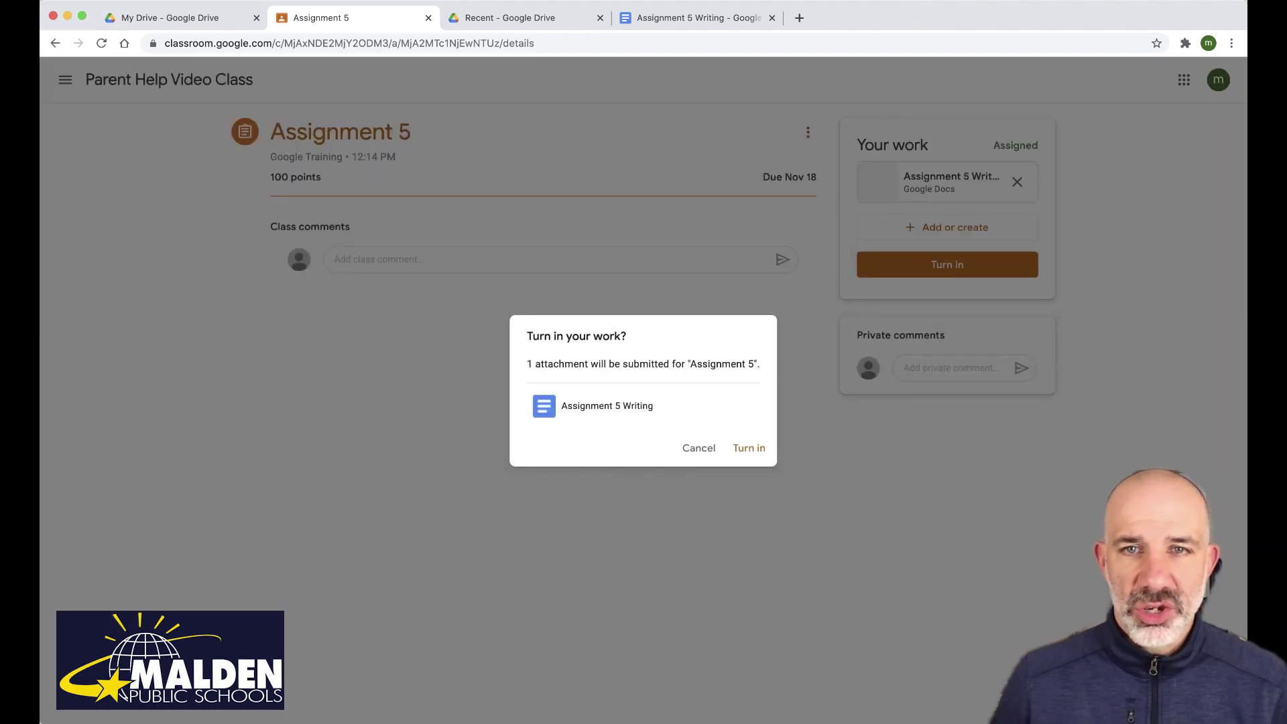
click(749, 448)
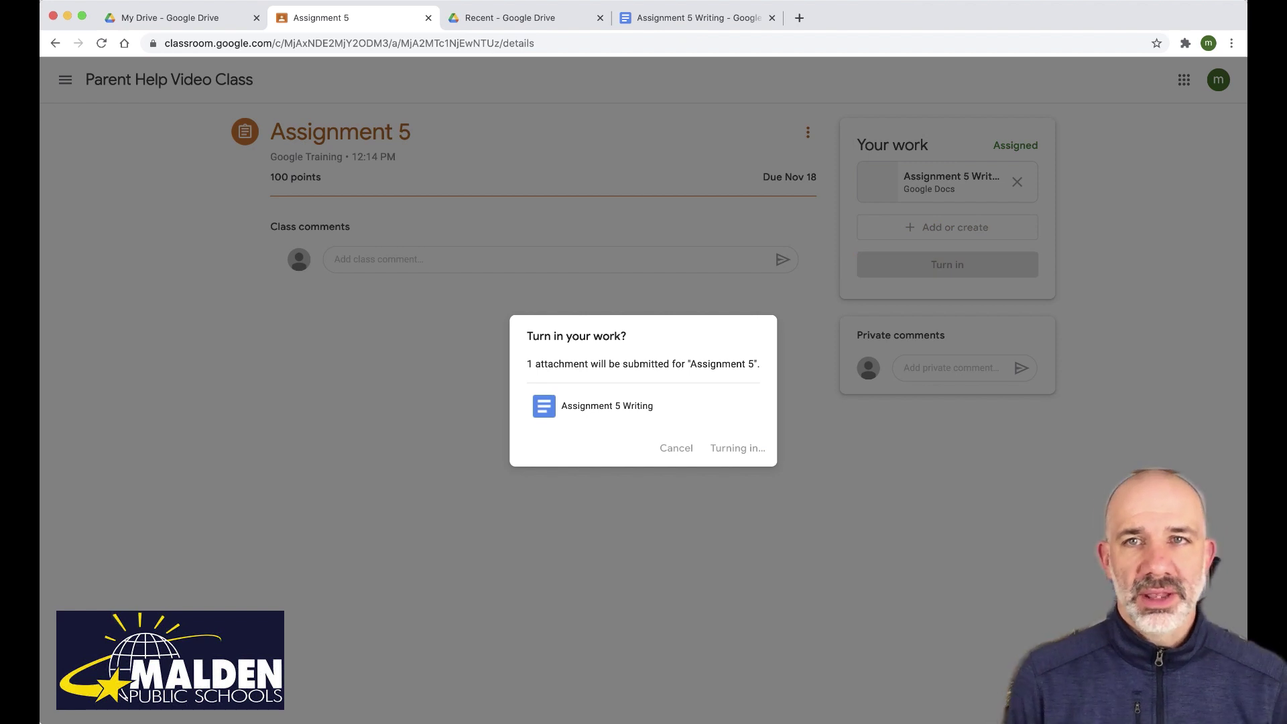